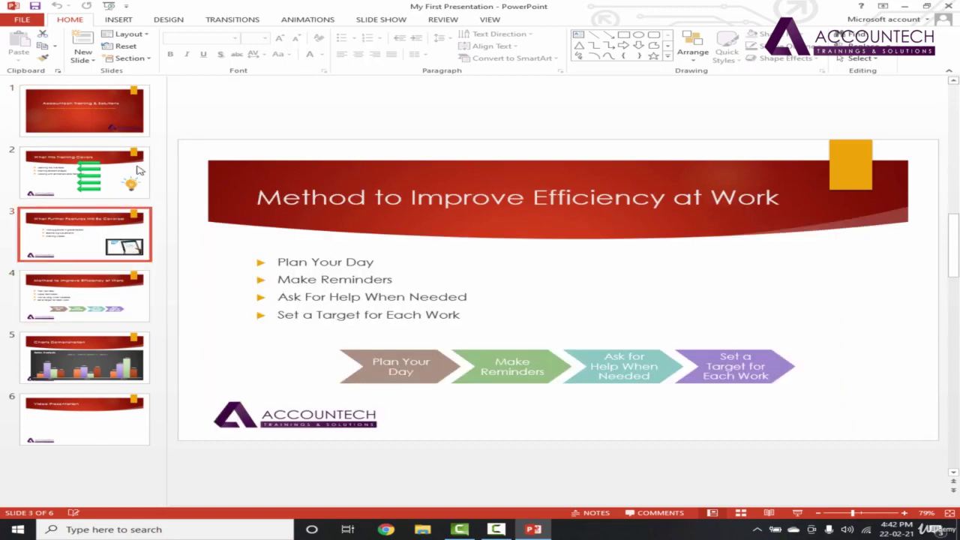
Step: Browse slides 2 and 1, then return to slide 3 'What Further Features Will Be Covered'
left_click(139, 169)
left_click(113, 116)
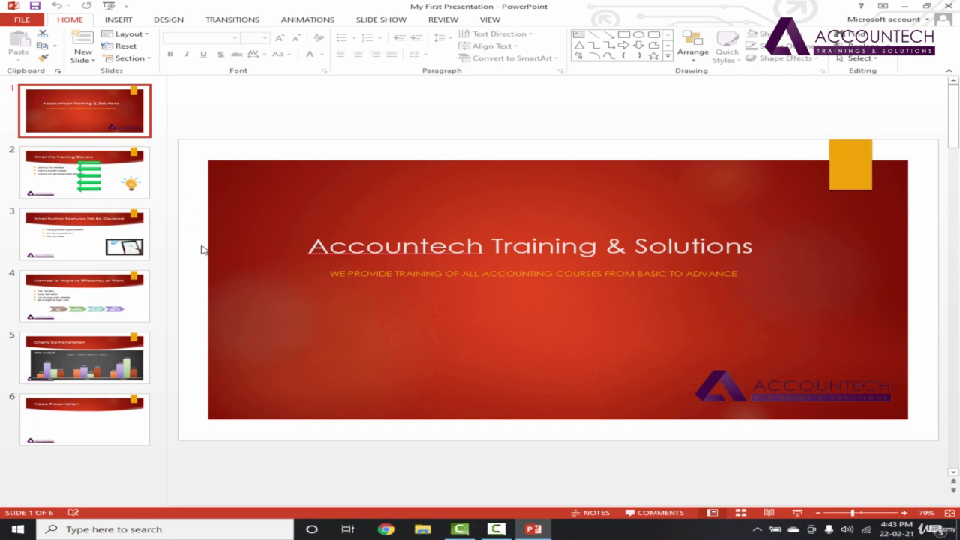
left_click(76, 239)
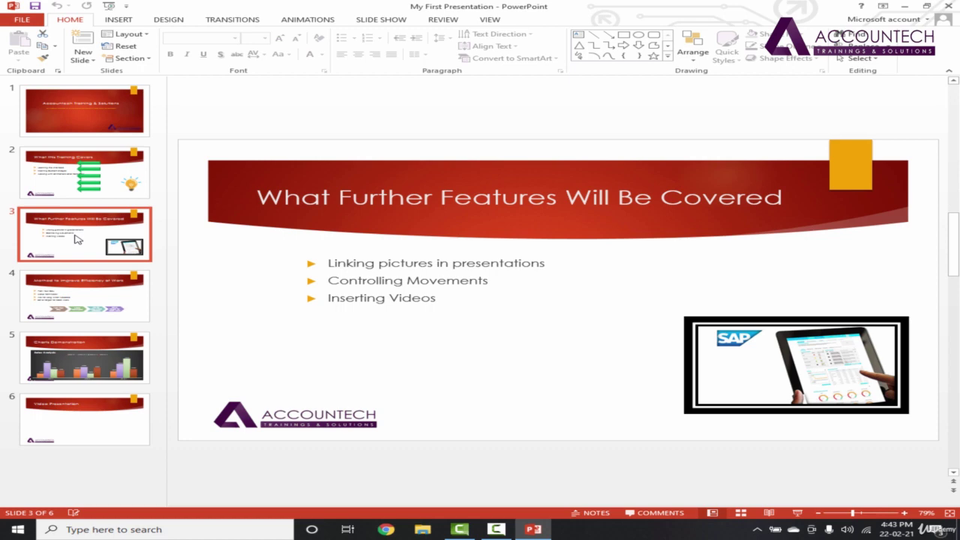
Step: Insert the NewHOfTechnology track from D:\Background Music onto slide 3
left_click(118, 20)
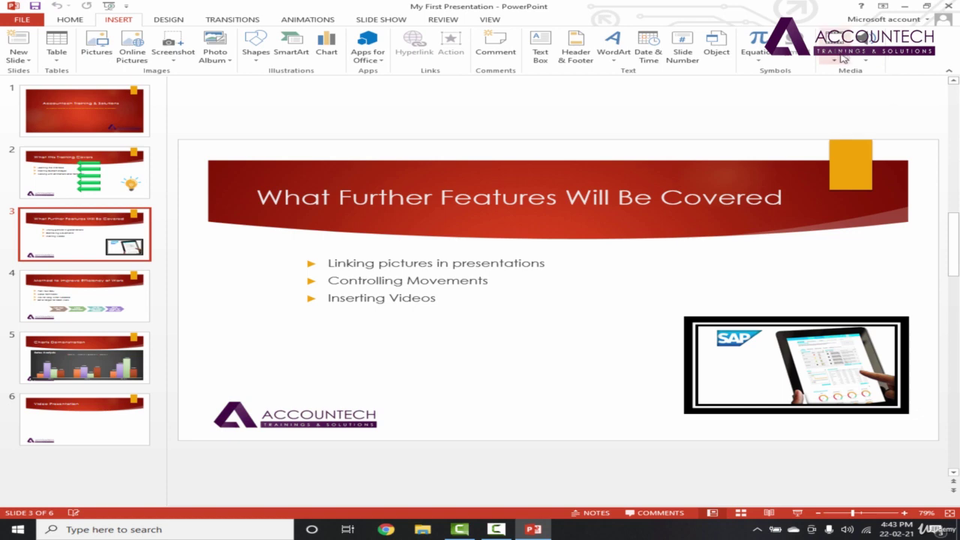
left_click(877, 60)
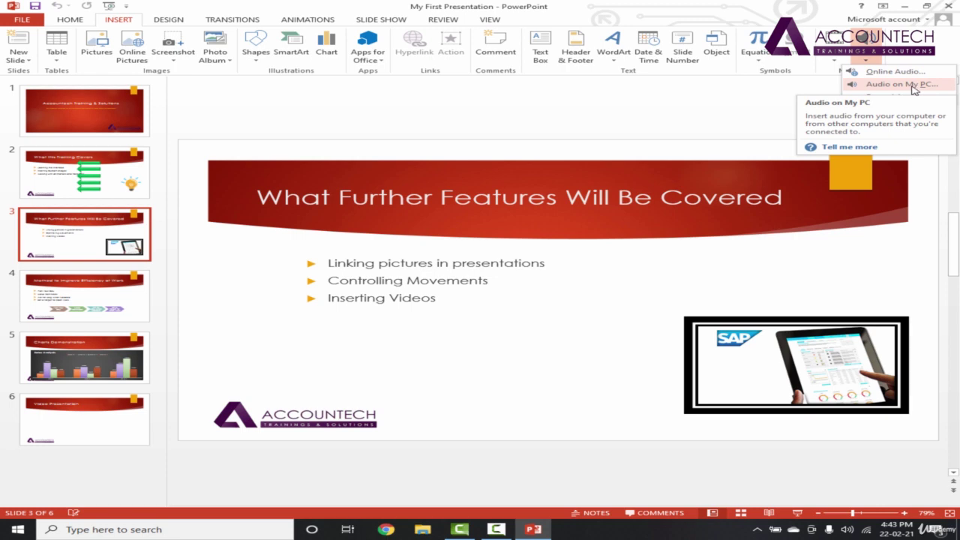
left_click(914, 86)
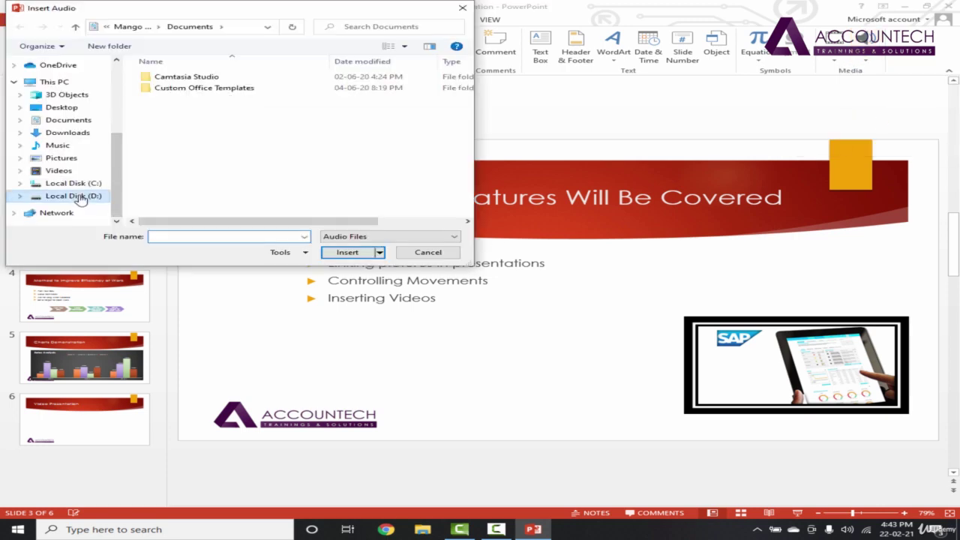
left_click(73, 195)
double_click(201, 131)
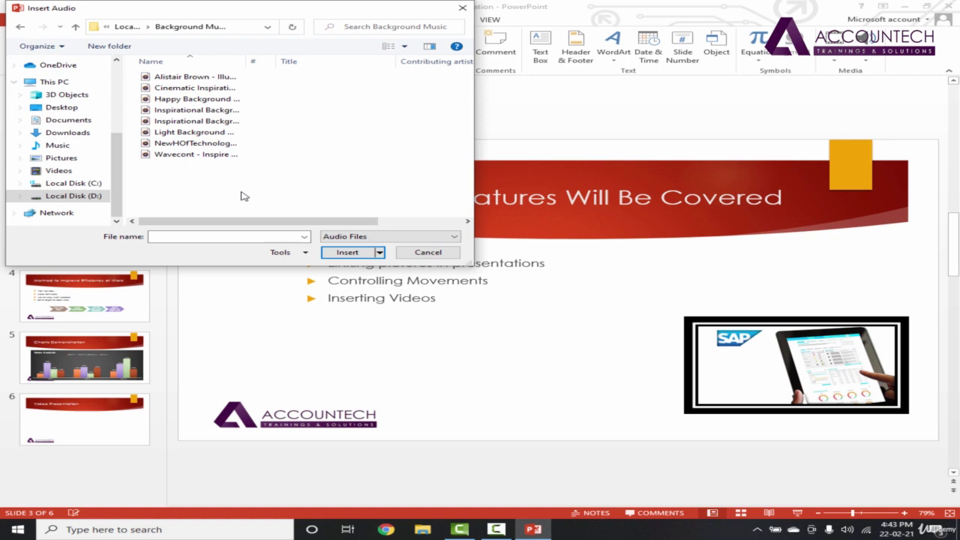
left_click(192, 143)
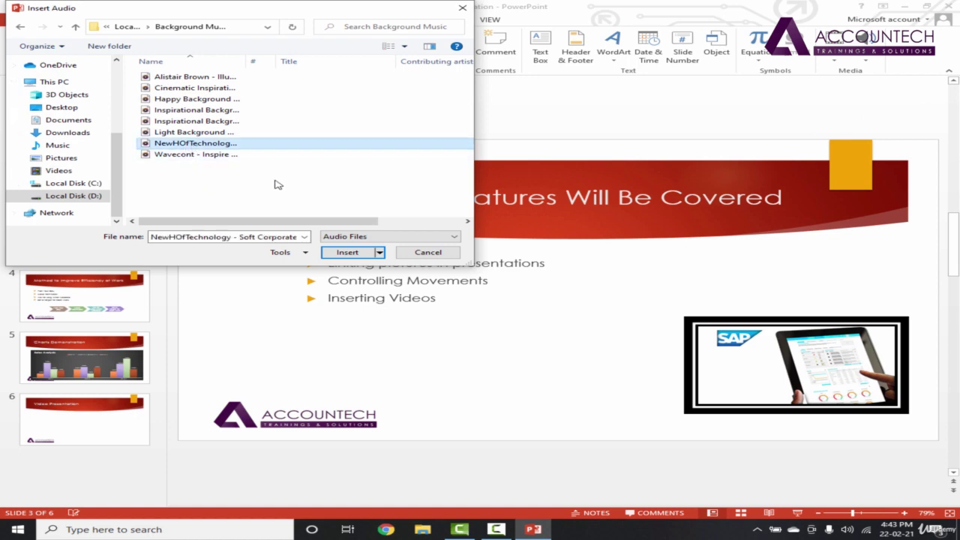
left_click(348, 252)
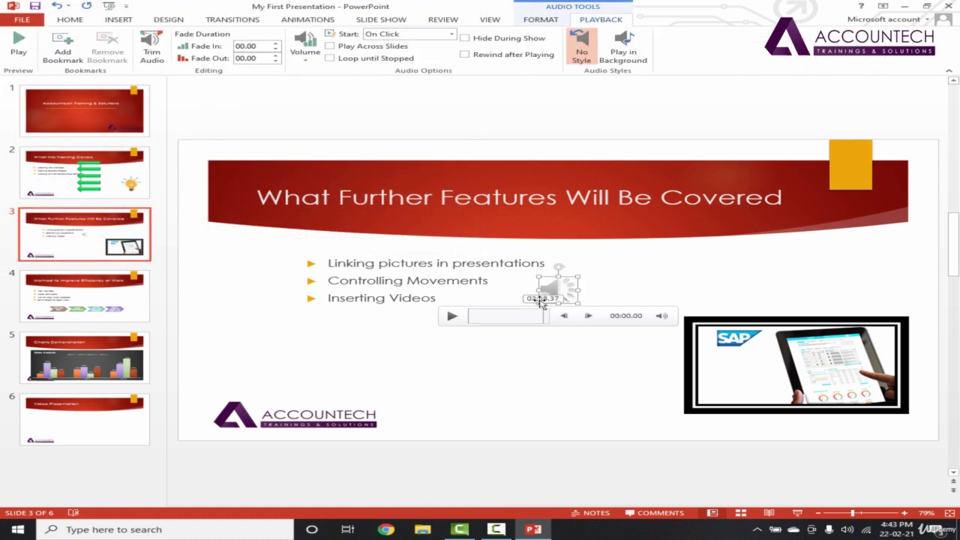
Step: Move the audio icon beside the SAP image, tick Hide During Show, and start it Automatically
mouse_move(553, 288)
left_mouse_down()
mouse_move(647, 418)
mouse_move(598, 399)
left_mouse_up()
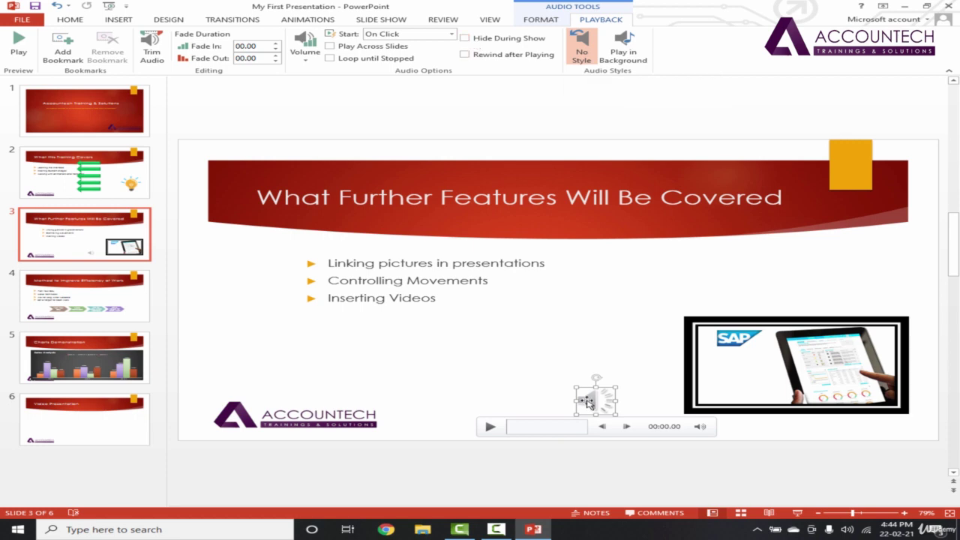
left_click(493, 42)
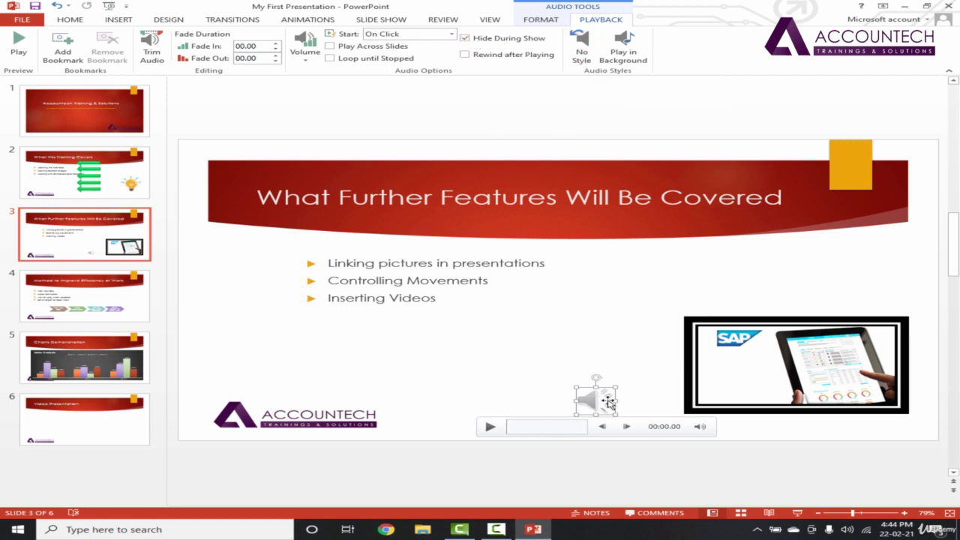
left_click(451, 35)
left_click(451, 35)
left_click(444, 54)
Step: Preview the deck as a slide show, then bring up the music clip's Playback settings
left_click(132, 188)
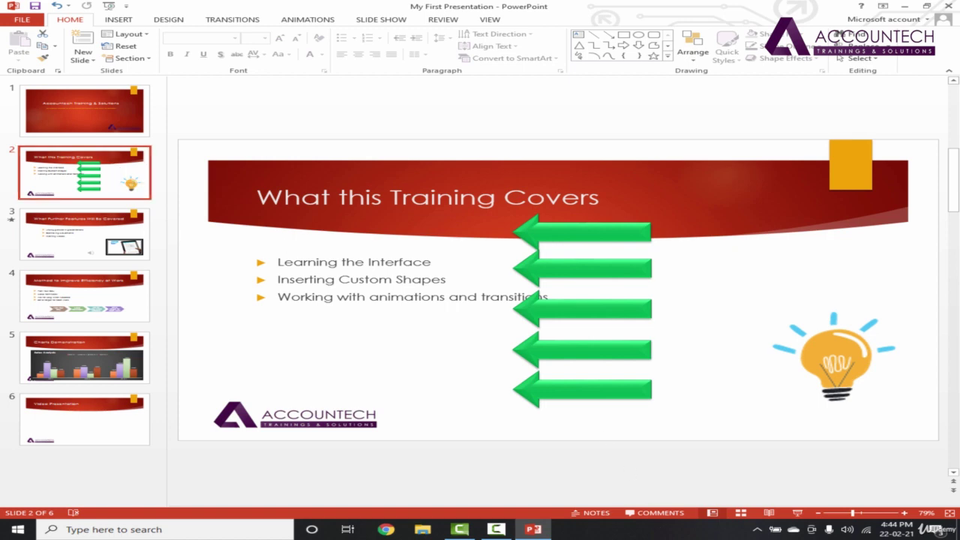
left_click(797, 513)
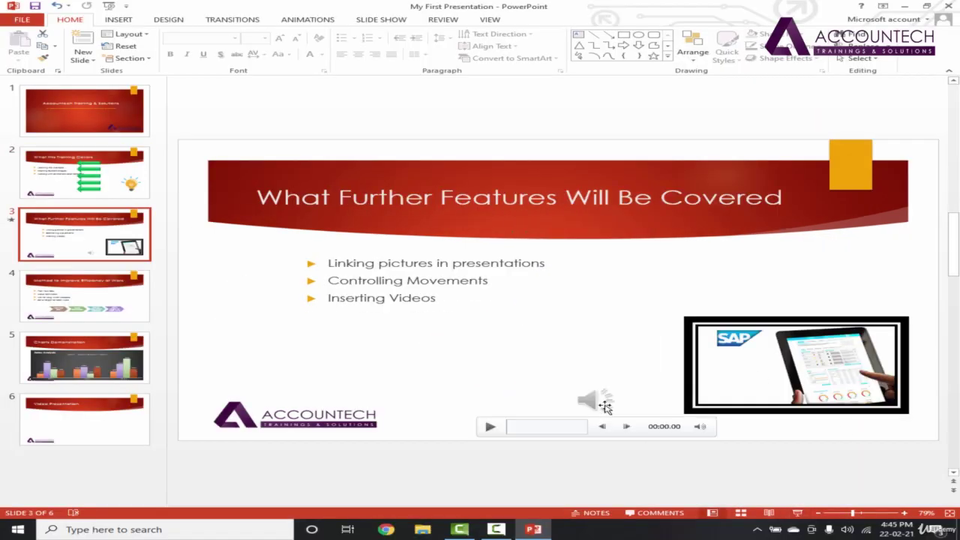
left_click(614, 411)
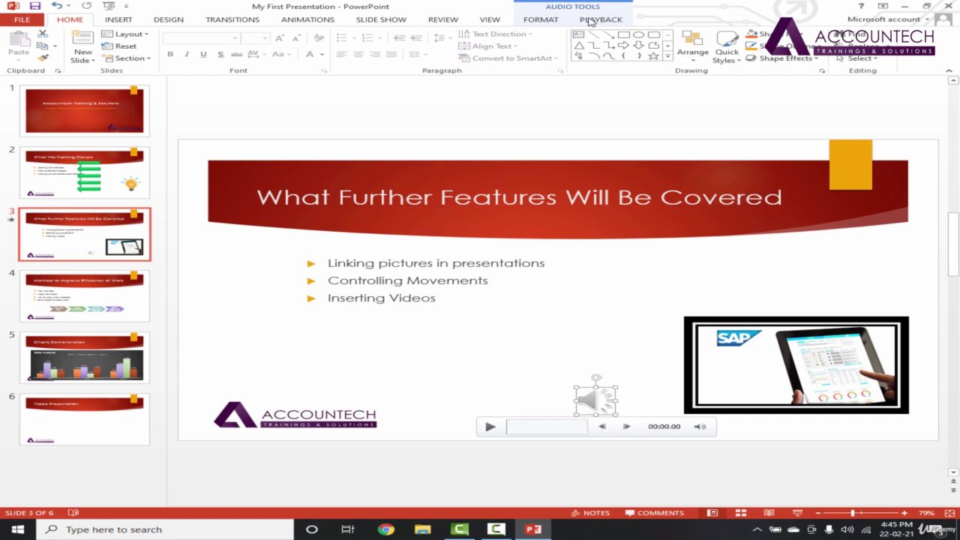
left_click(533, 24)
left_click(597, 21)
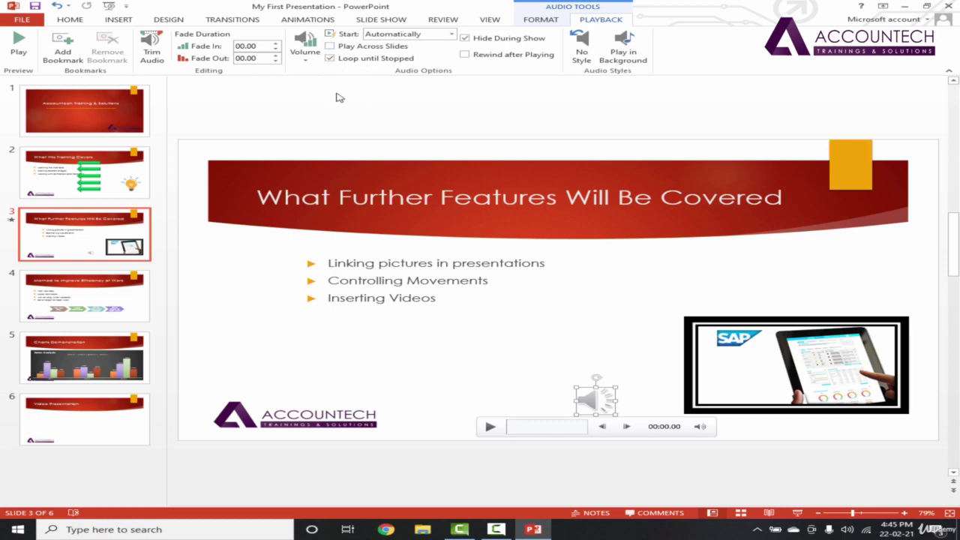
Step: Set the music volume to Medium and lengthen the fade-in to 00.25
left_click(305, 51)
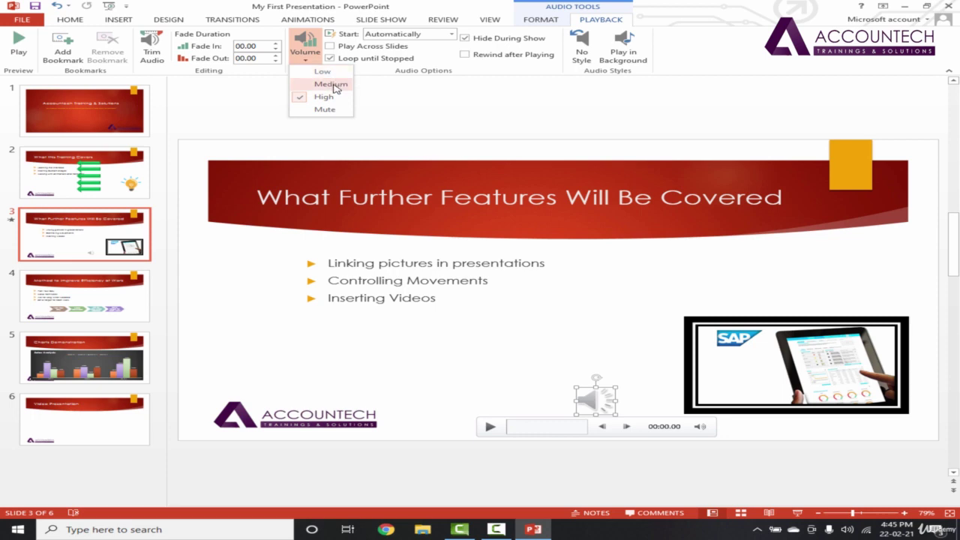
left_click(331, 84)
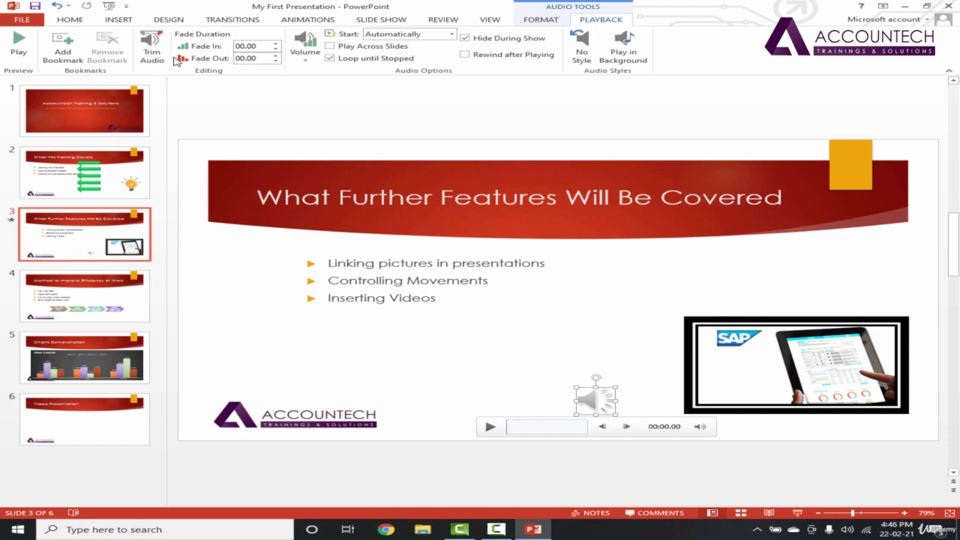
left_click(276, 43)
Step: Make the music play across slides, then step back to slide 3
left_click(360, 47)
key("Up")
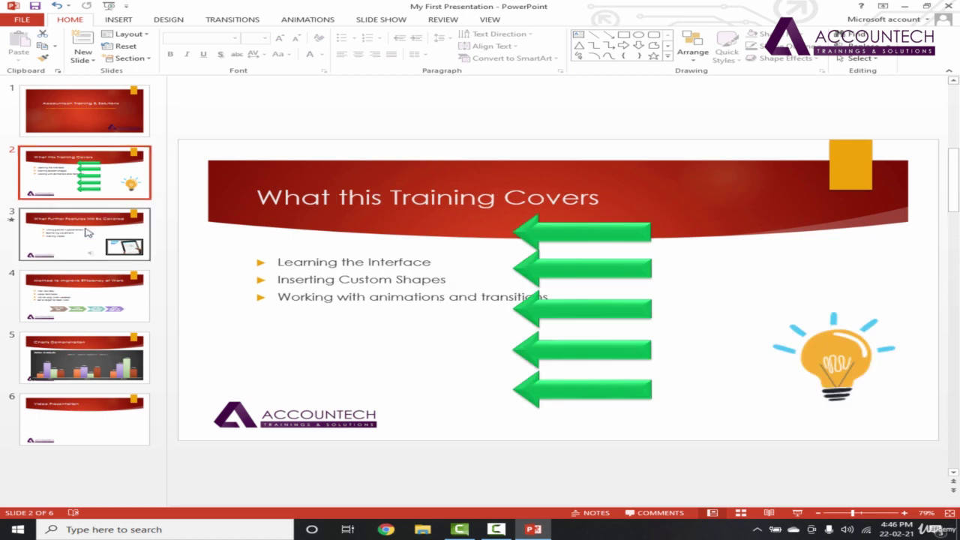
key("Up")
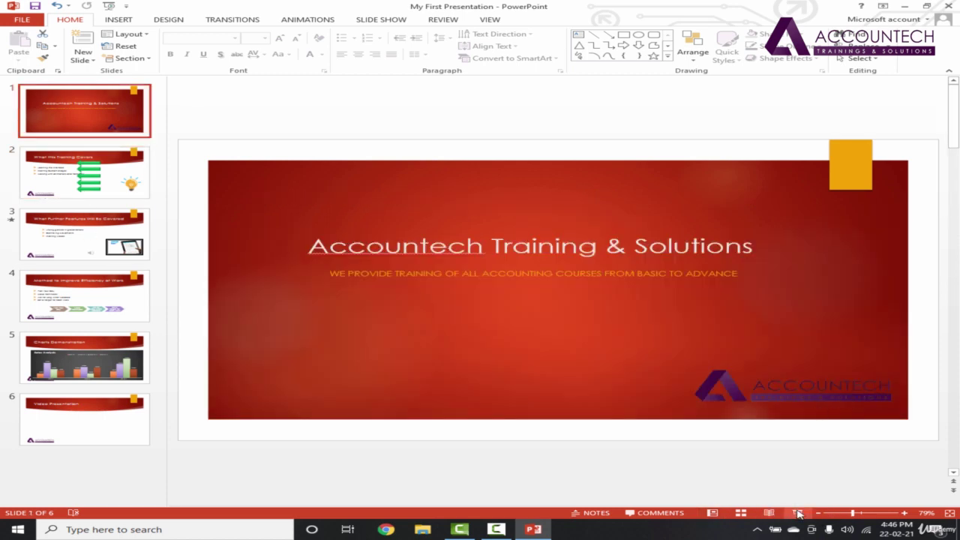
key("Down")
key("Down")
Step: Cut the audio clip from slide 3 and paste it onto the title slide
left_click(602, 409)
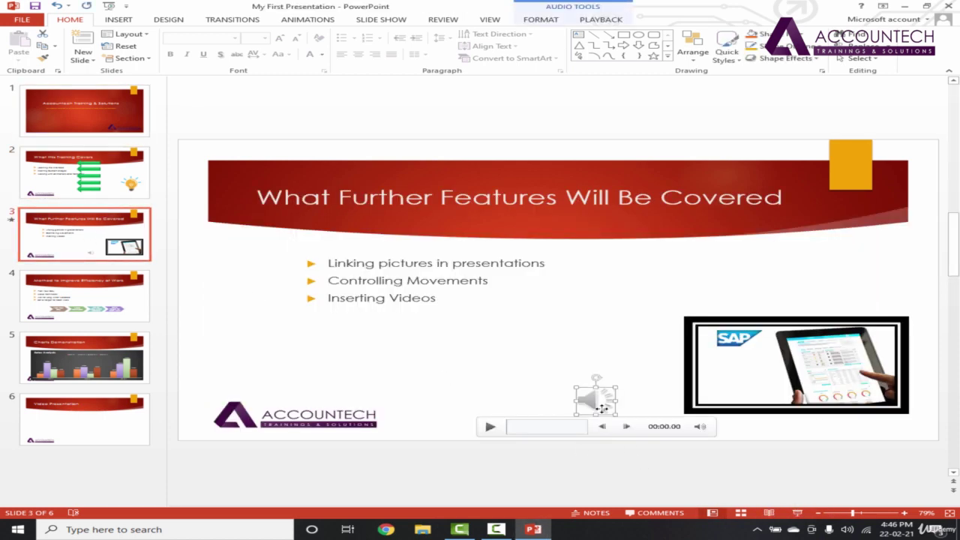
key("Escape")
key("Up")
key("Up")
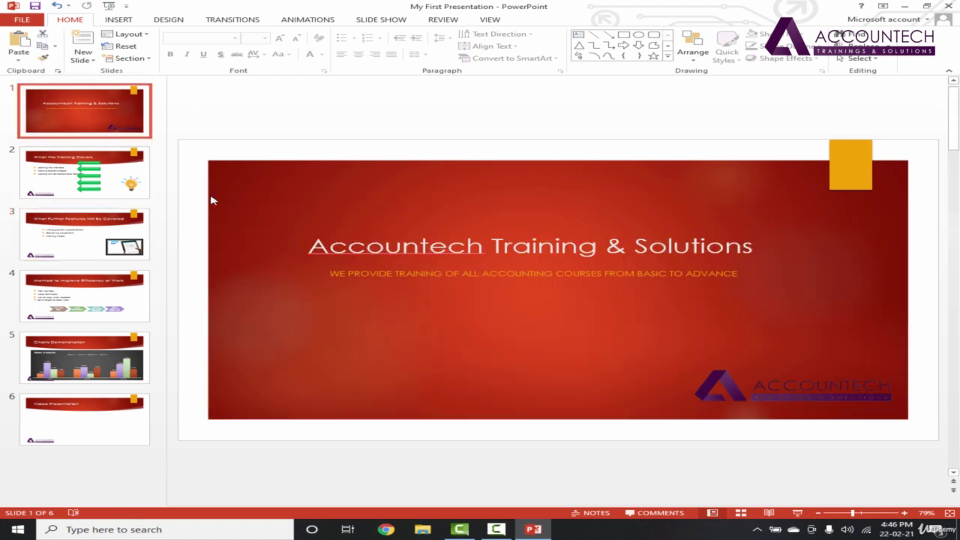
key("ctrl+v")
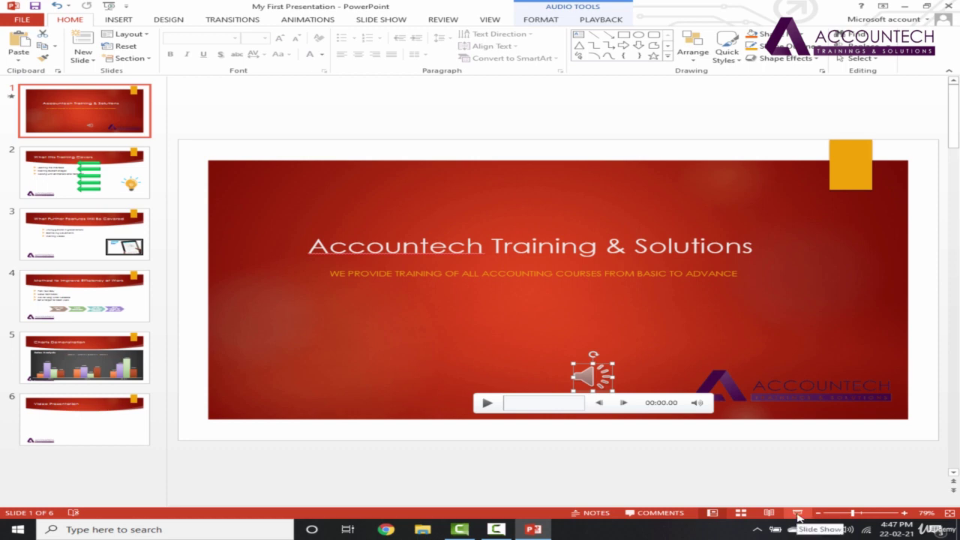
Step: Record a roughly 7-second narration named 'My voice' and place it on the title slide
left_click(113, 128)
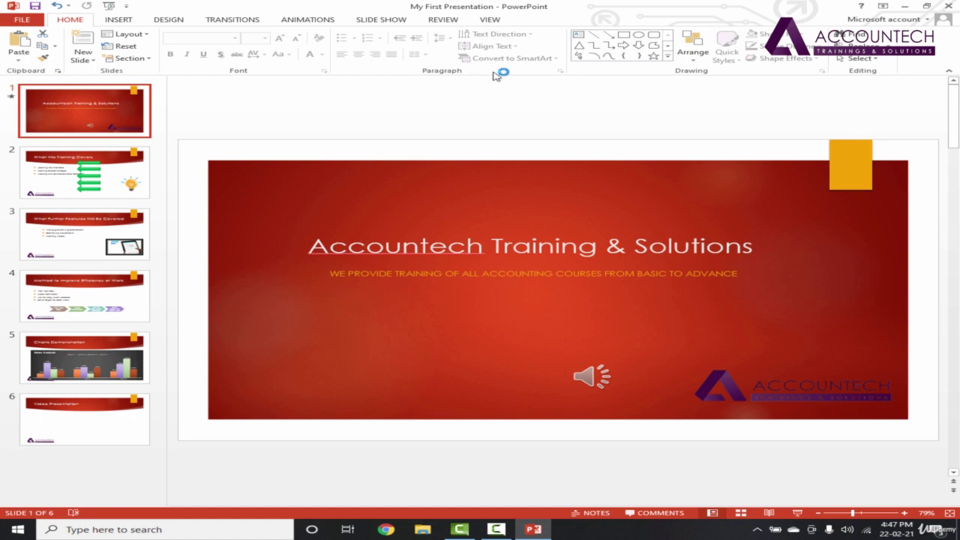
left_click(122, 19)
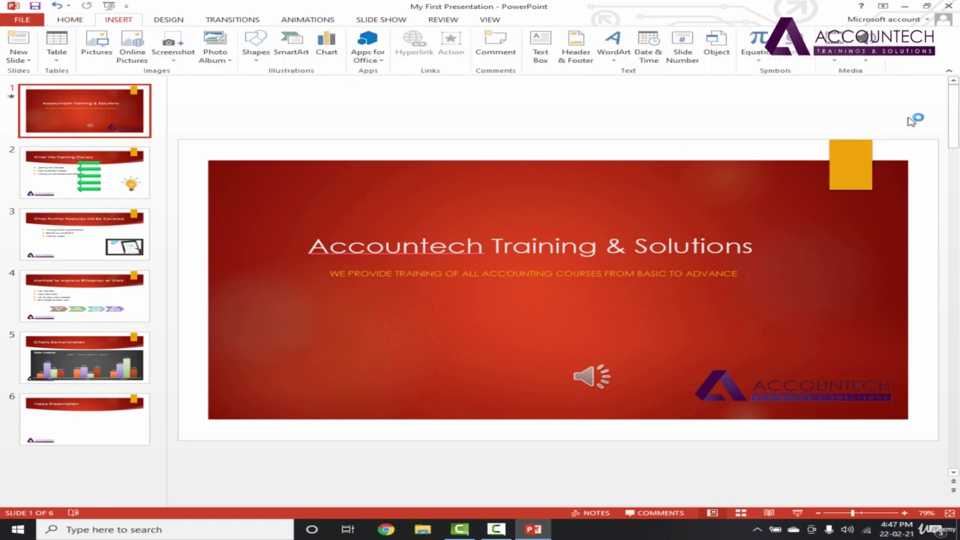
left_click(868, 59)
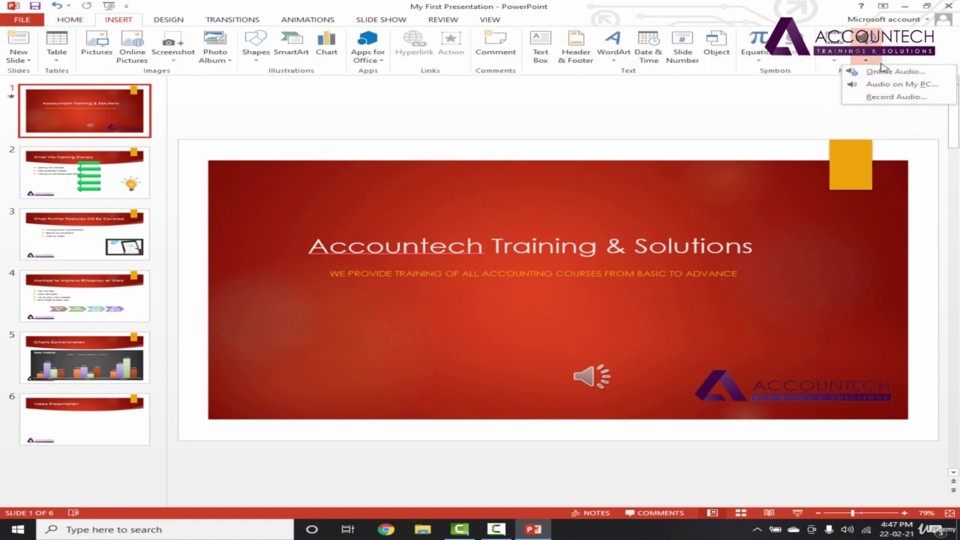
left_click(875, 98)
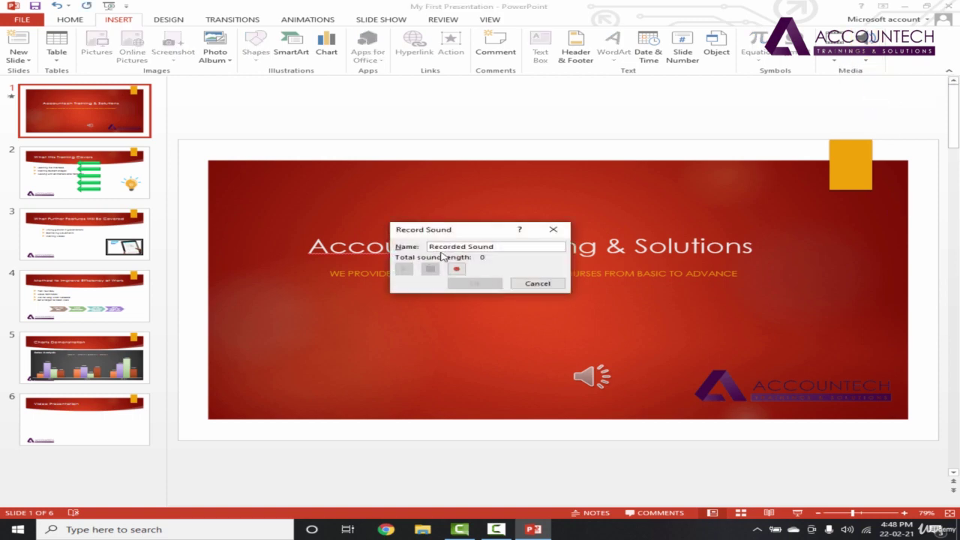
left_click_drag(500, 246, 434, 250)
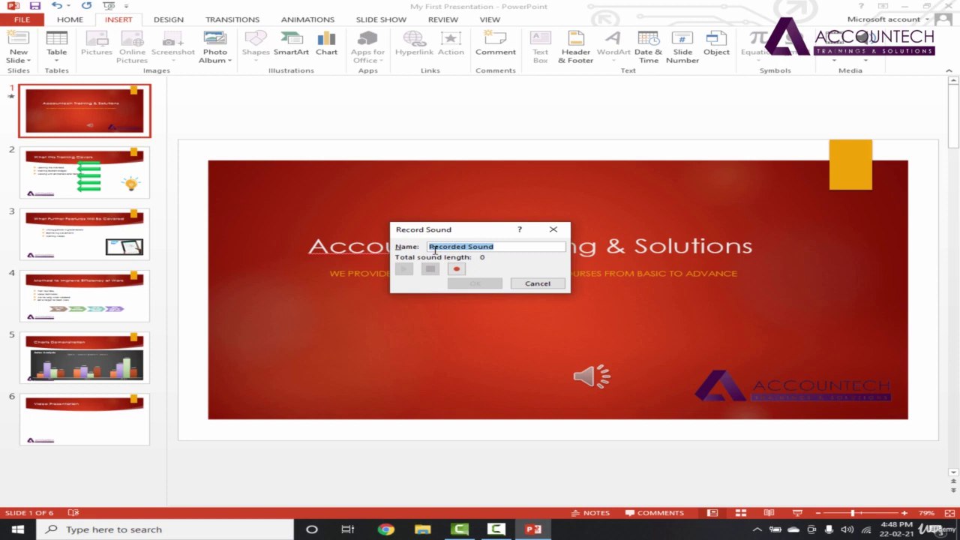
type("My voice")
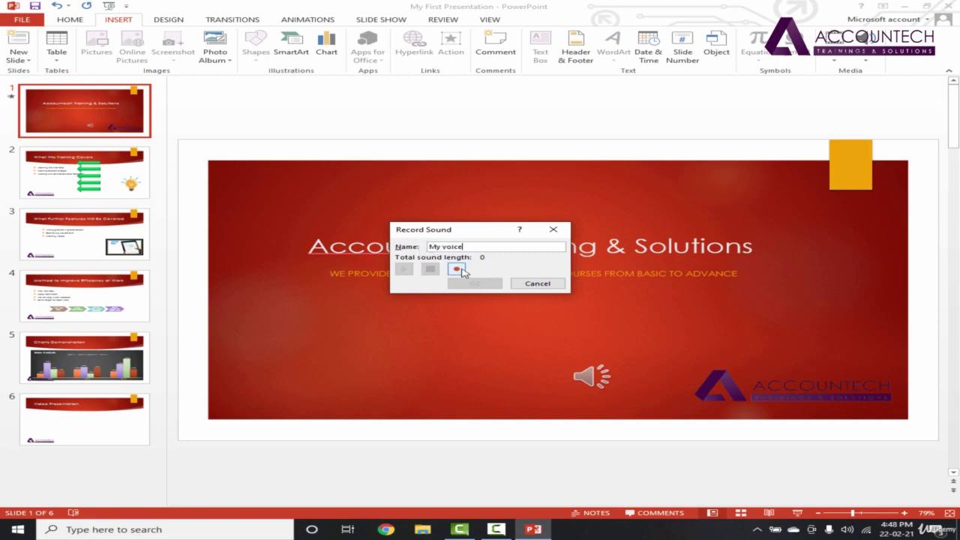
left_click_drag(463, 231, 721, 394)
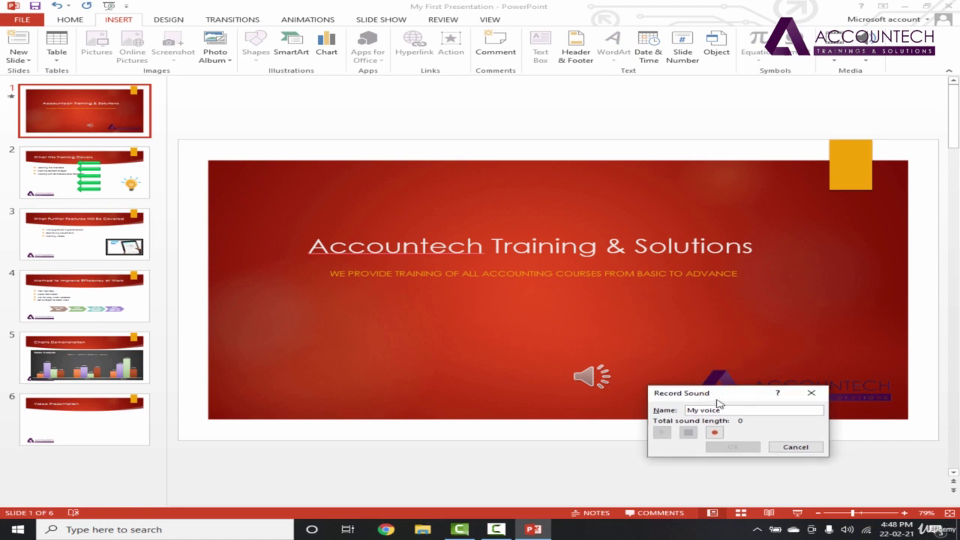
left_click(715, 432)
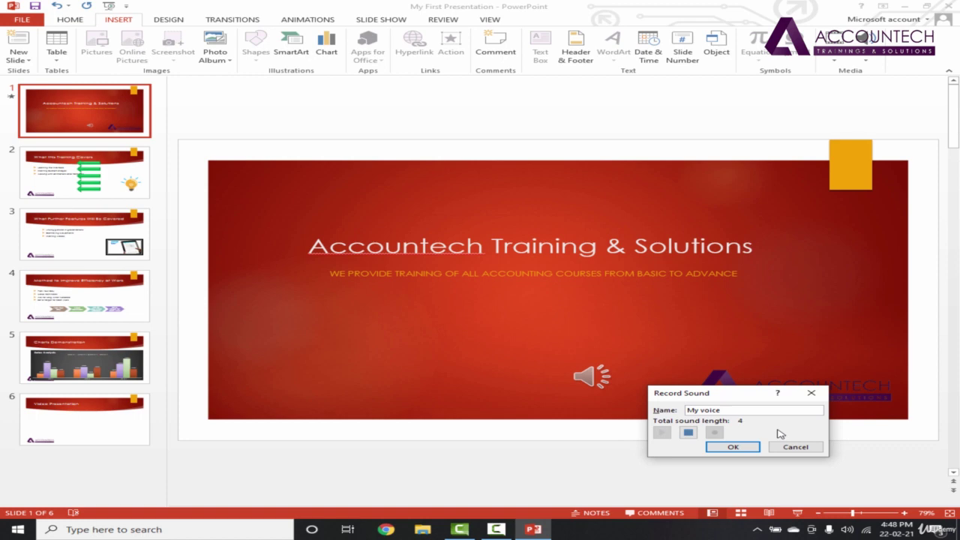
left_click(738, 450)
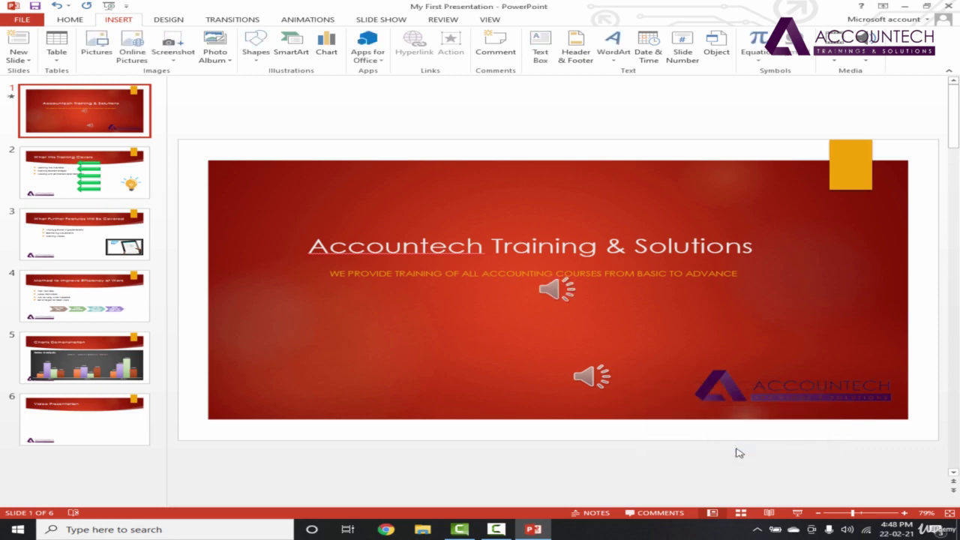
Step: Move the My voice clip to the lower left, start it Automatically, and check its volume
mouse_move(535, 294)
left_mouse_down()
mouse_move(413, 330)
mouse_move(323, 390)
left_mouse_up()
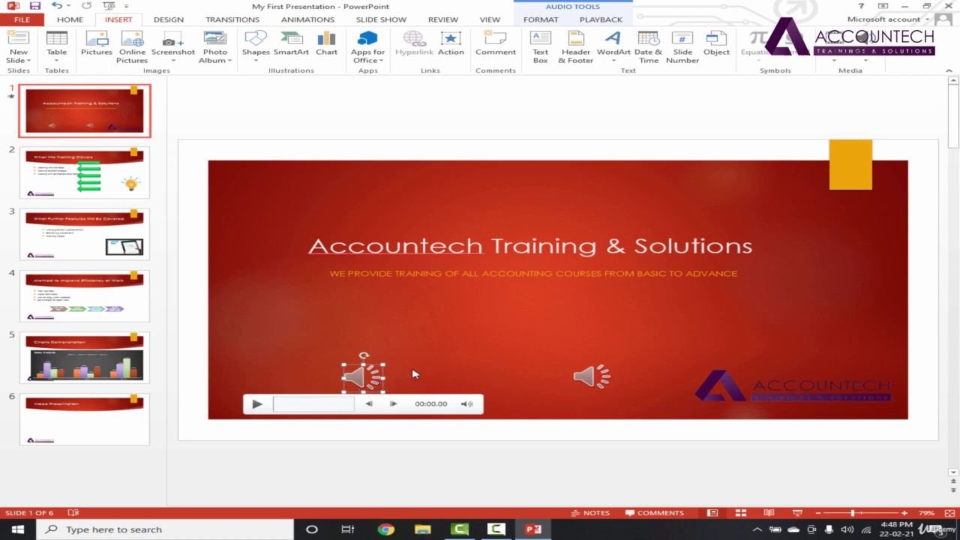
left_click(601, 19)
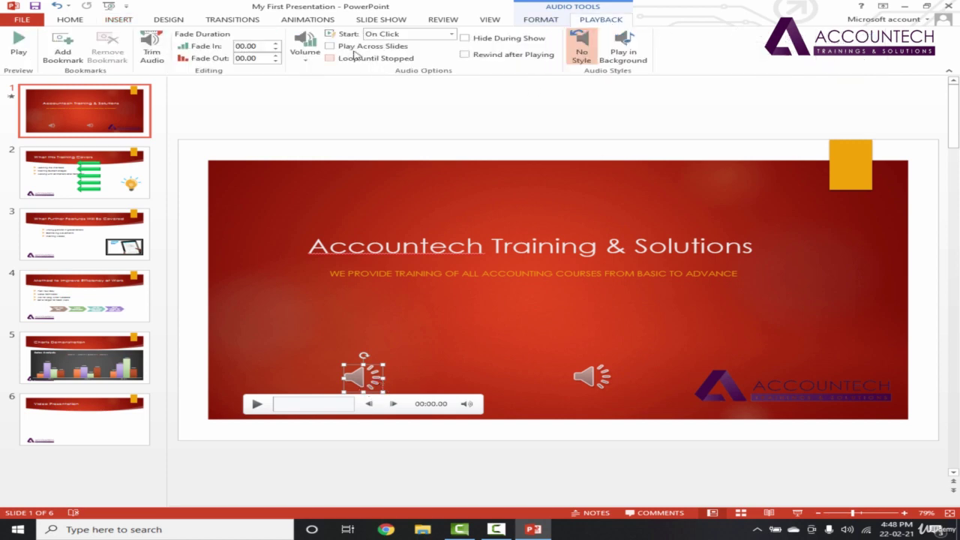
left_click(452, 34)
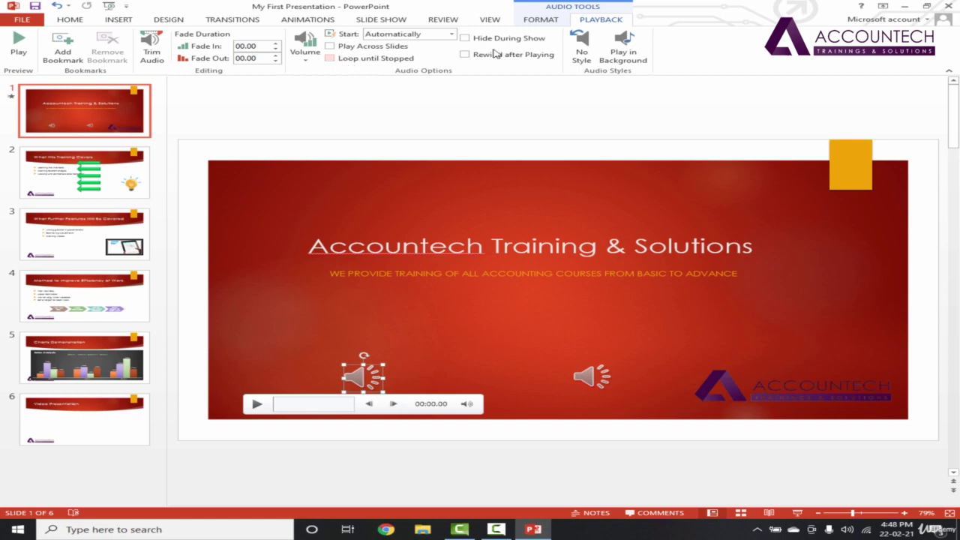
left_click(314, 55)
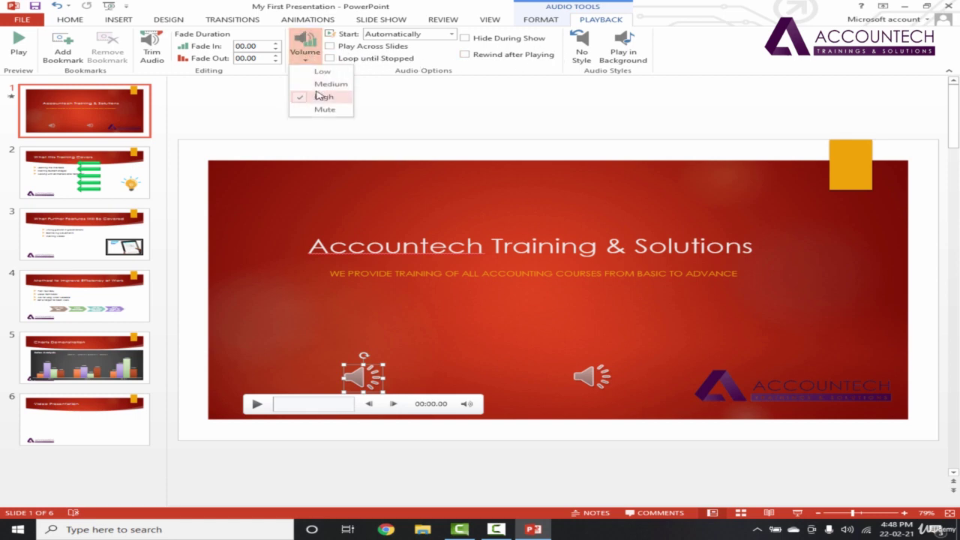
left_click(307, 54)
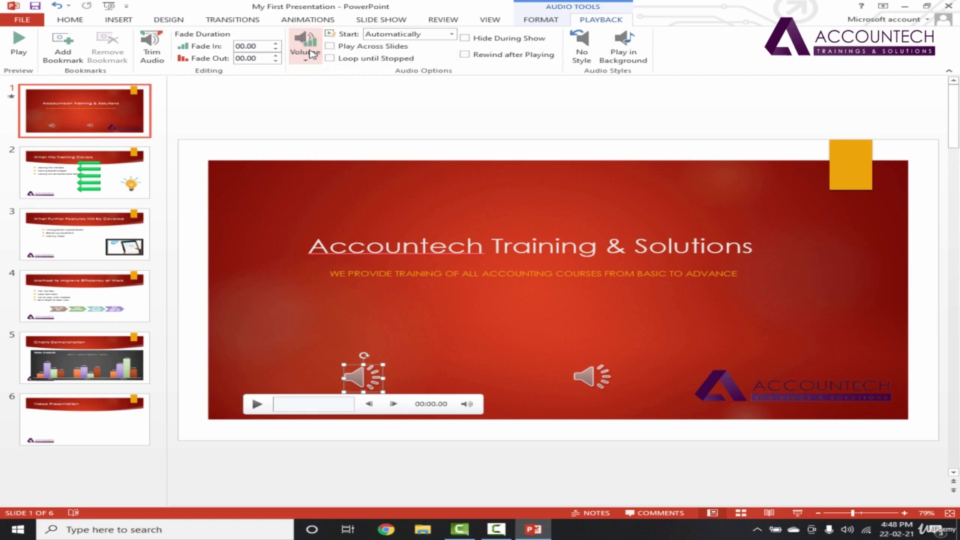
Step: Keep the background music clip at Medium volume and end the slide show
left_click(593, 376)
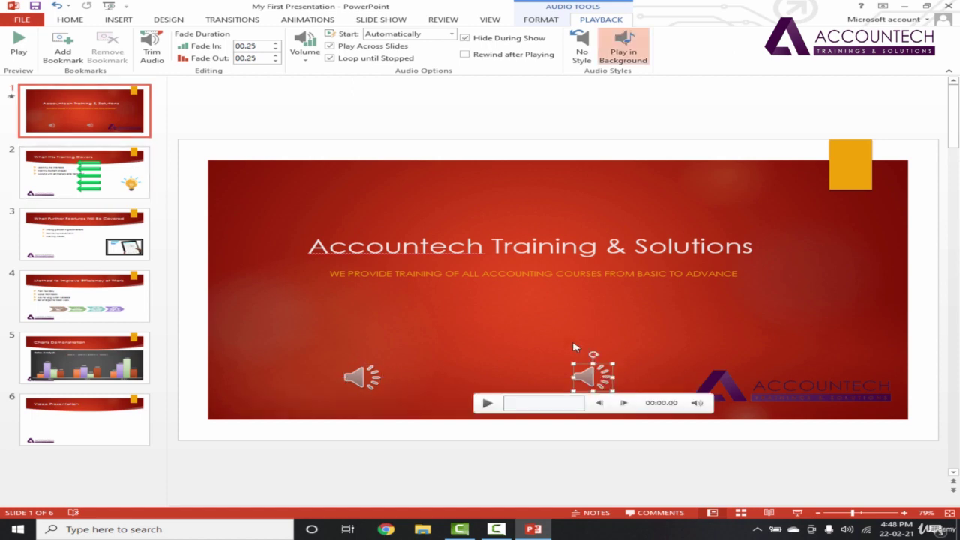
left_click(310, 57)
left_click(328, 84)
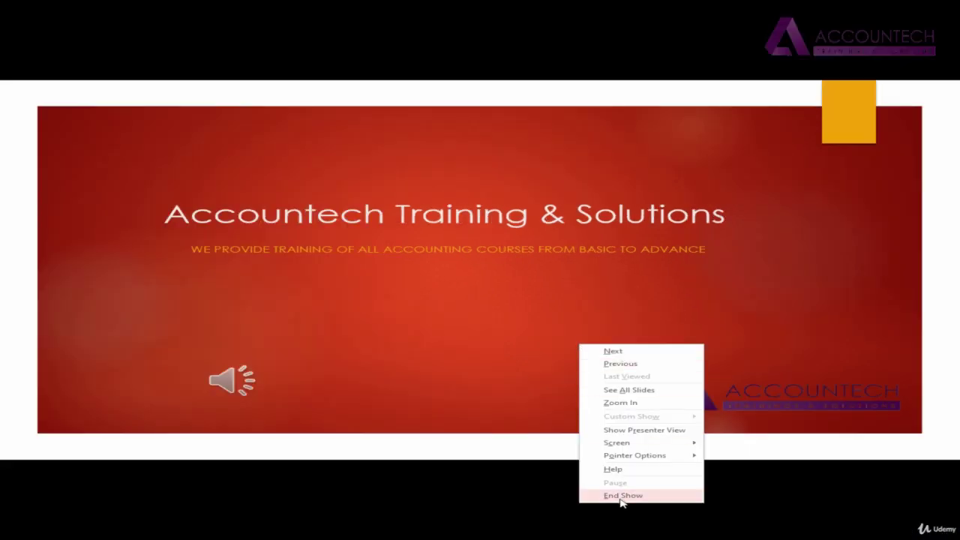
left_click(622, 496)
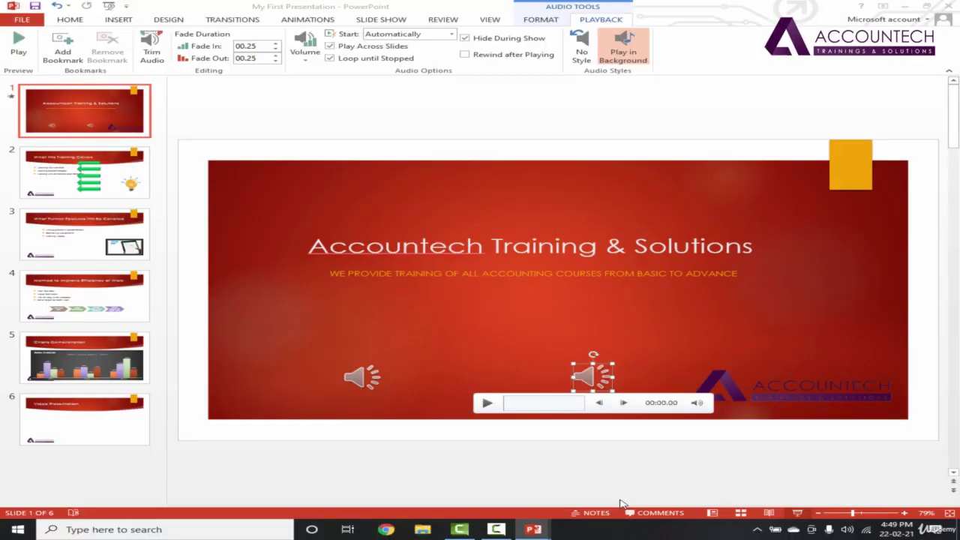